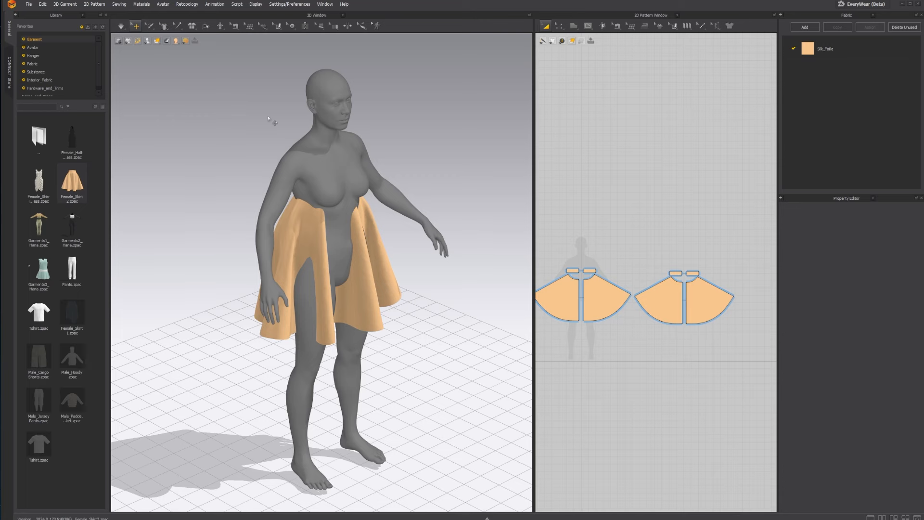
Select all of the skirt's pattern pieces.
mouse_move(385, 270)
right_mouse_down()
mouse_move(341, 256)
mouse_move(383, 262)
right_mouse_up()
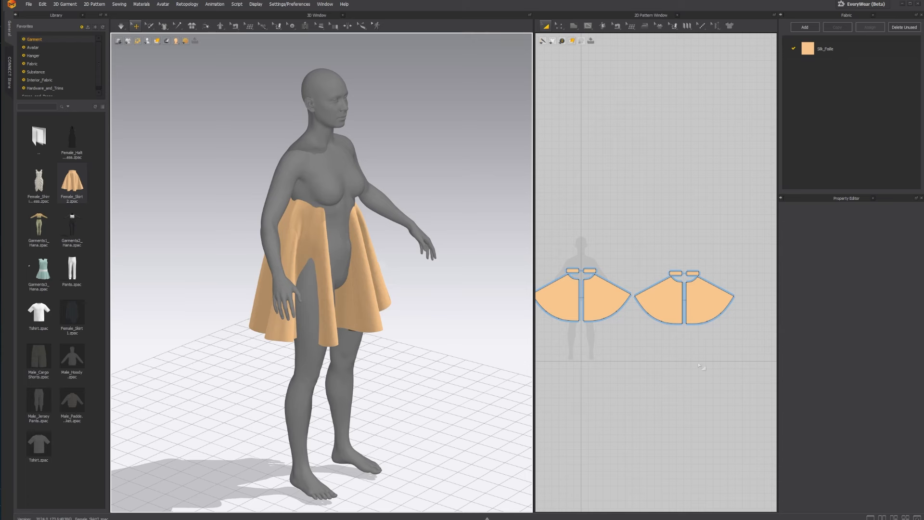
right_click(669, 401)
left_click(623, 349)
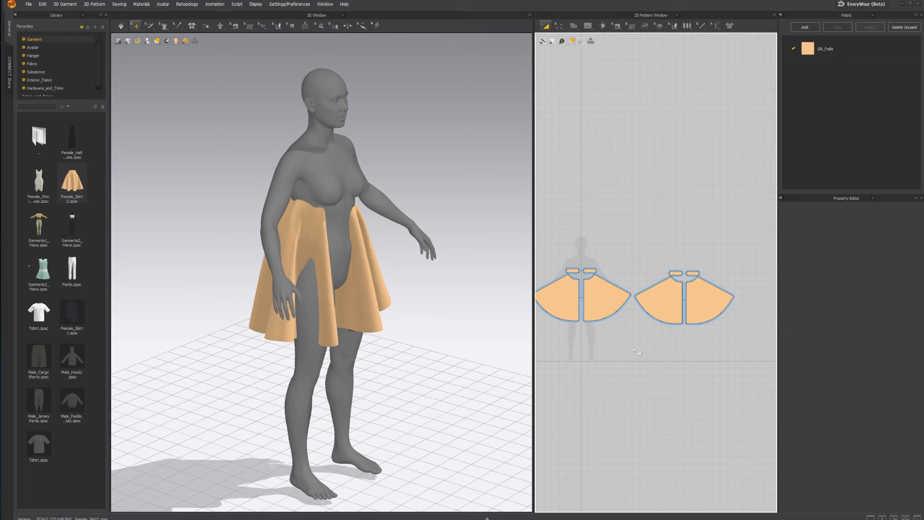
middle_click_drag(635, 351, 673, 355)
scroll(673, 355, "down", 2)
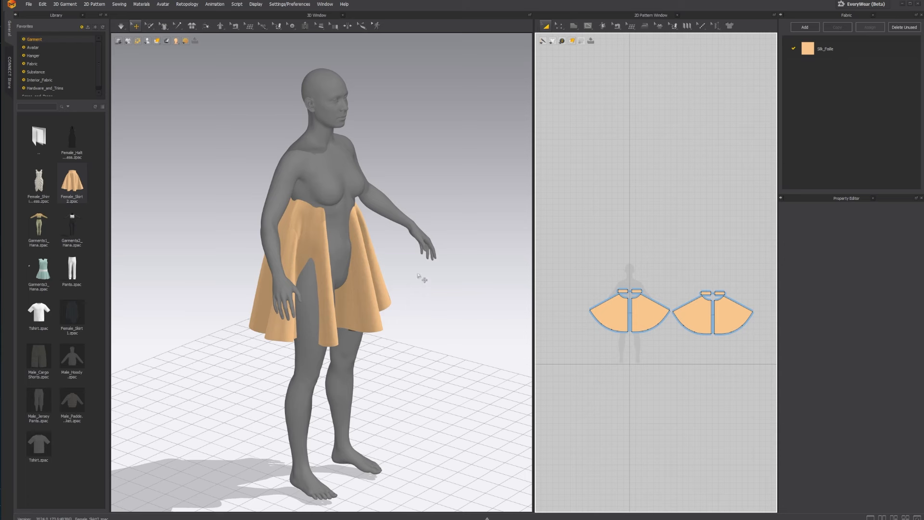
key("ctrl+a")
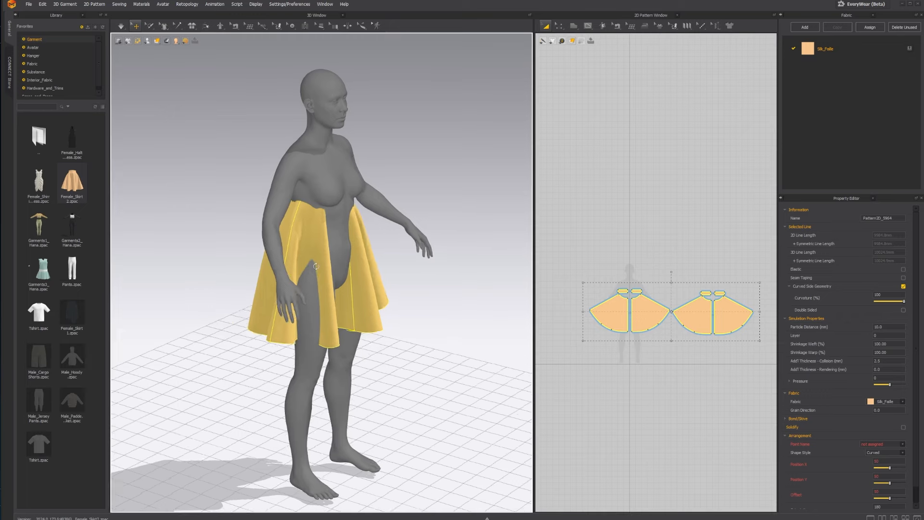
right_click_drag(274, 257, 344, 267)
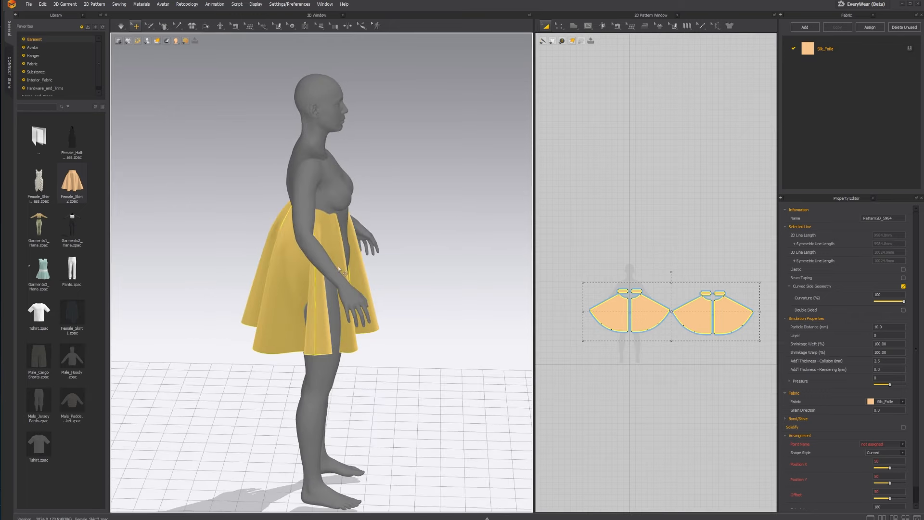
right_click_drag(405, 298, 360, 214)
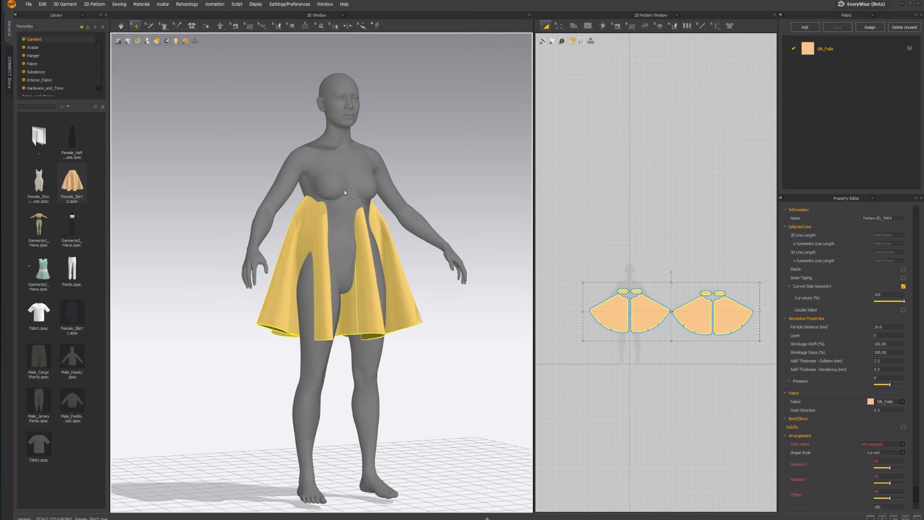
left_click(329, 162)
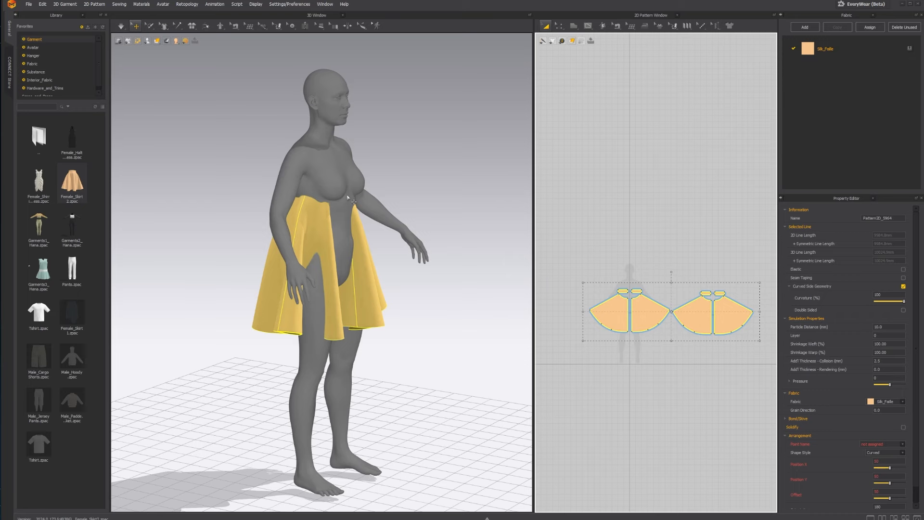
right_click_drag(387, 261, 341, 223)
left_click(30, 5)
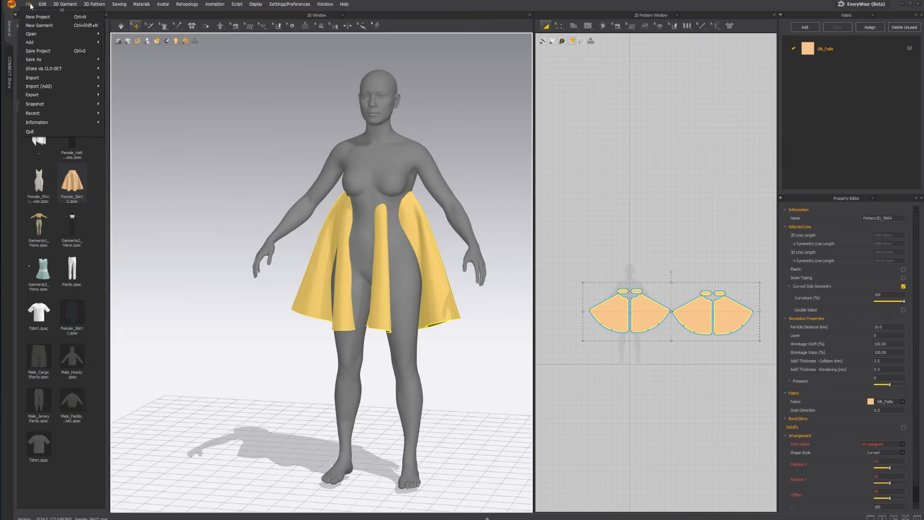
mouse_move(68, 42)
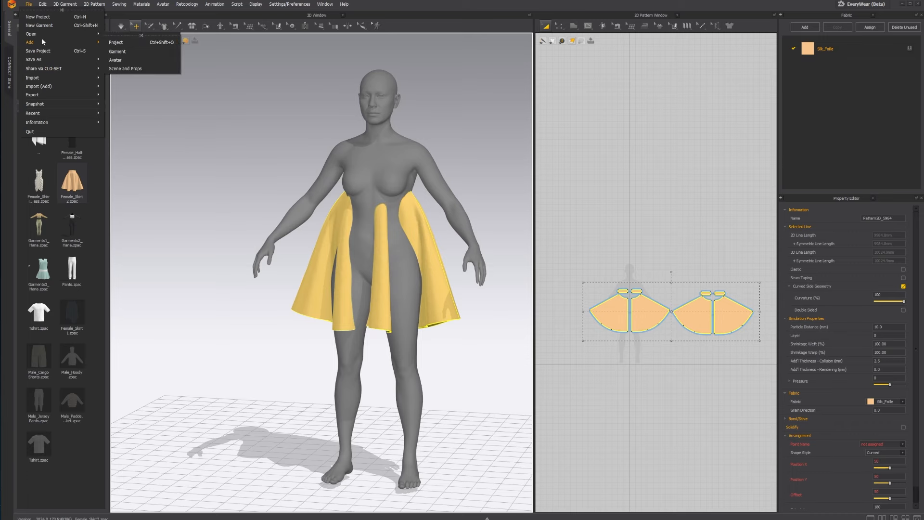
left_click(115, 59)
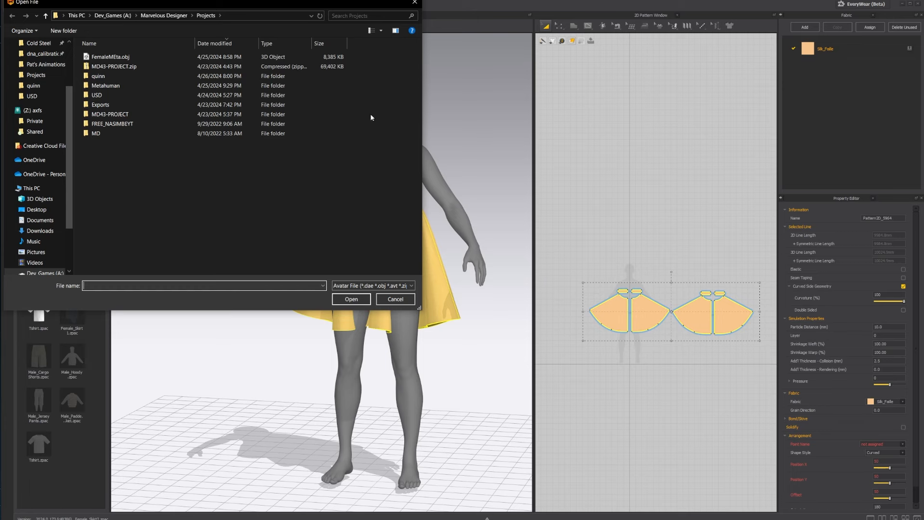
key("Escape")
Move the selected skirt pieces straight down to the avatar's waist and adjust their particle distance.
right_click_drag(376, 295, 451, 292)
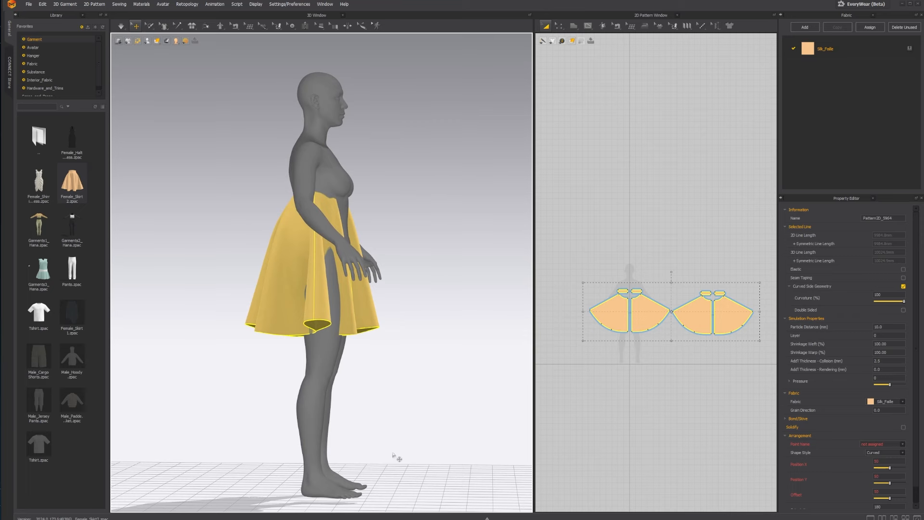
right_click_drag(427, 321, 382, 337)
left_click(370, 293)
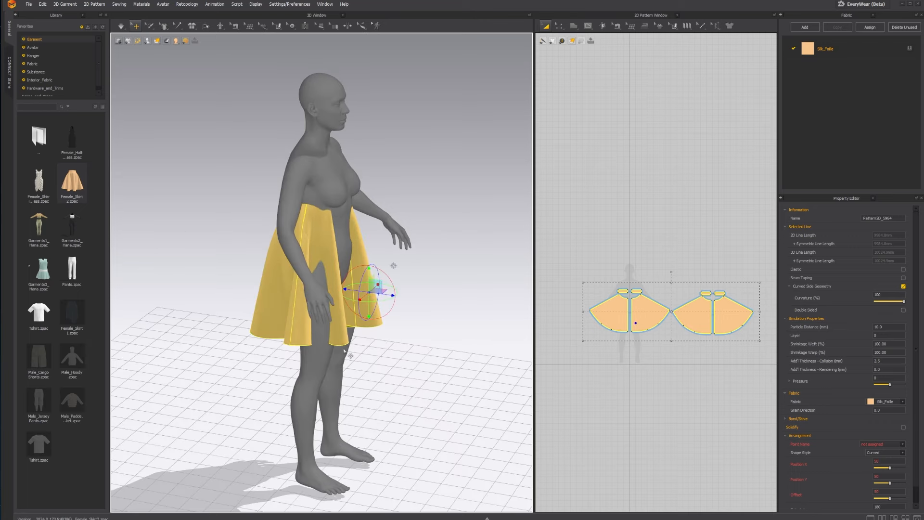
key("4")
left_click_drag(384, 278, 396, 321)
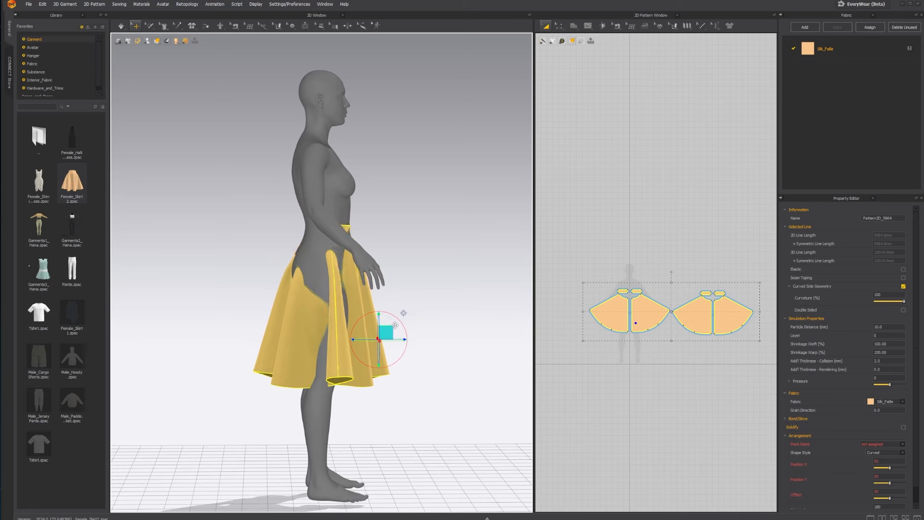
key("2")
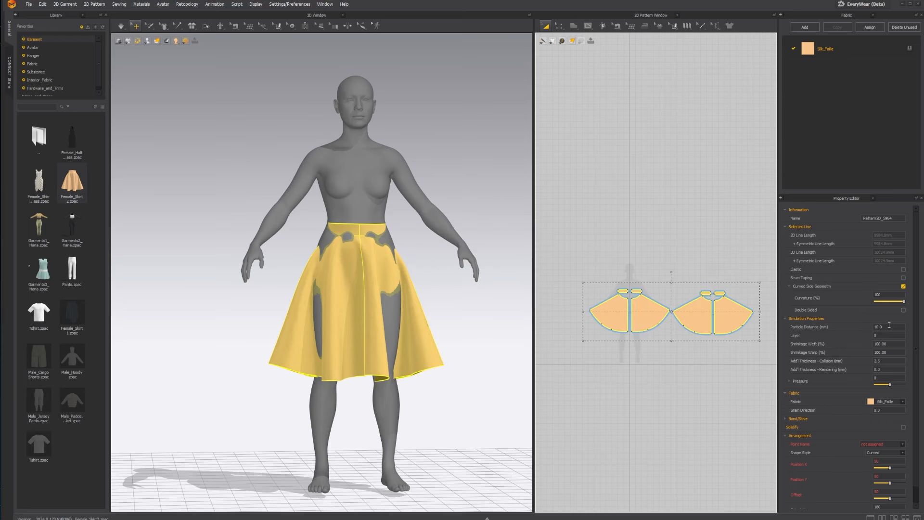
left_click(889, 325)
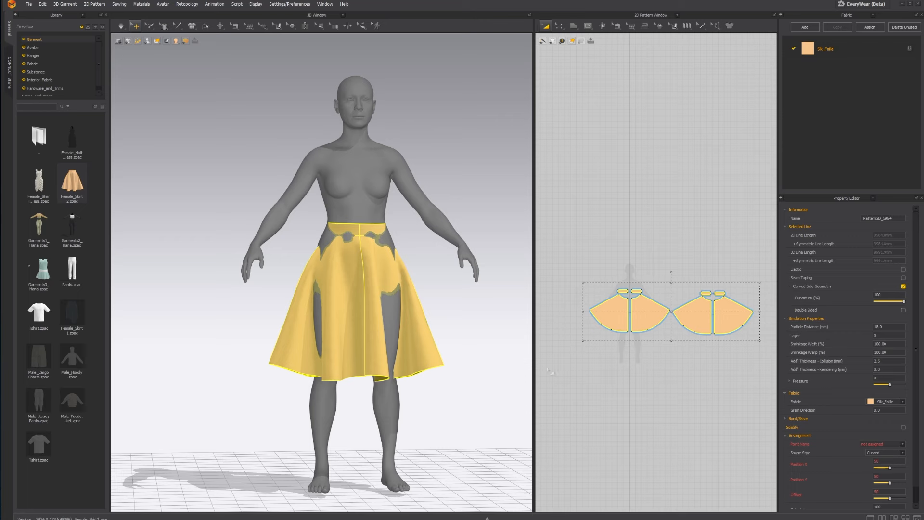
Start the simulation and pull the skirt's back panels outward so the cloth drapes around the avatar's hips.
right_click_drag(433, 301, 297, 267)
key("space")
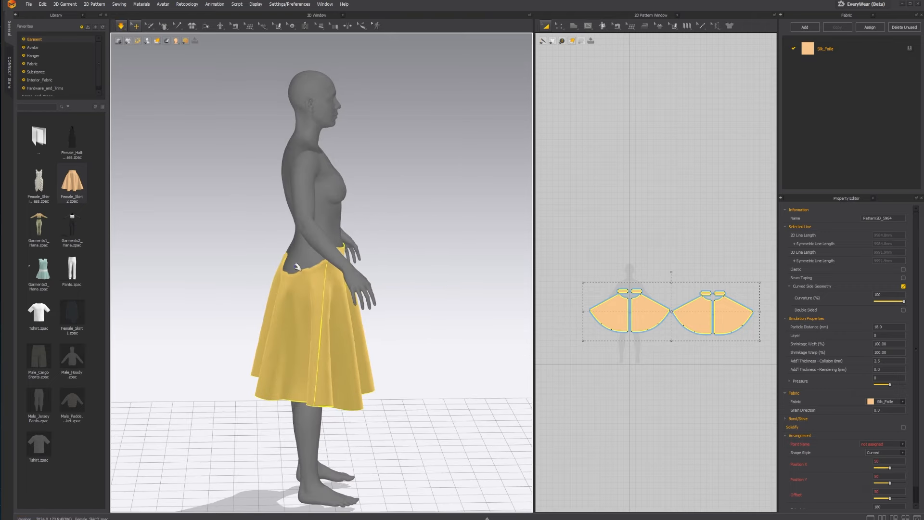
left_click_drag(278, 254, 212, 258)
right_click_drag(212, 258, 429, 252)
left_click_drag(310, 277, 375, 280)
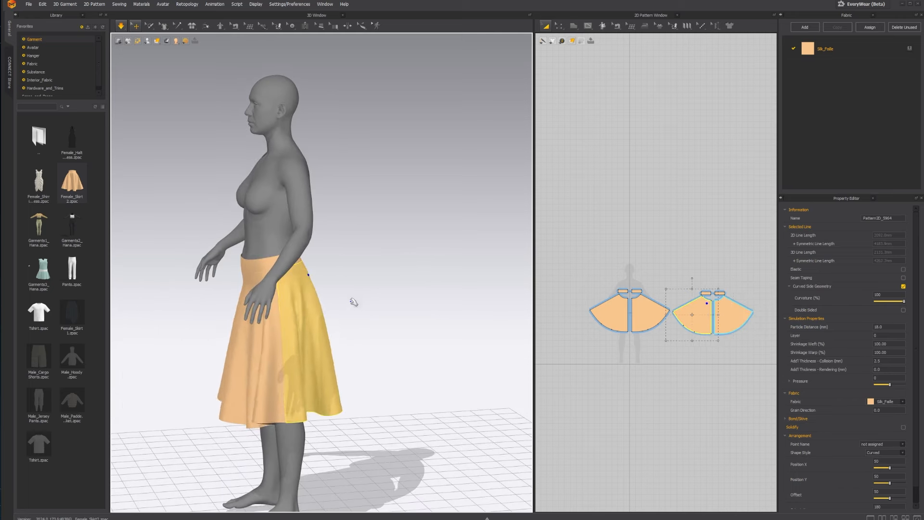
right_click_drag(353, 301, 448, 358)
left_click(451, 363)
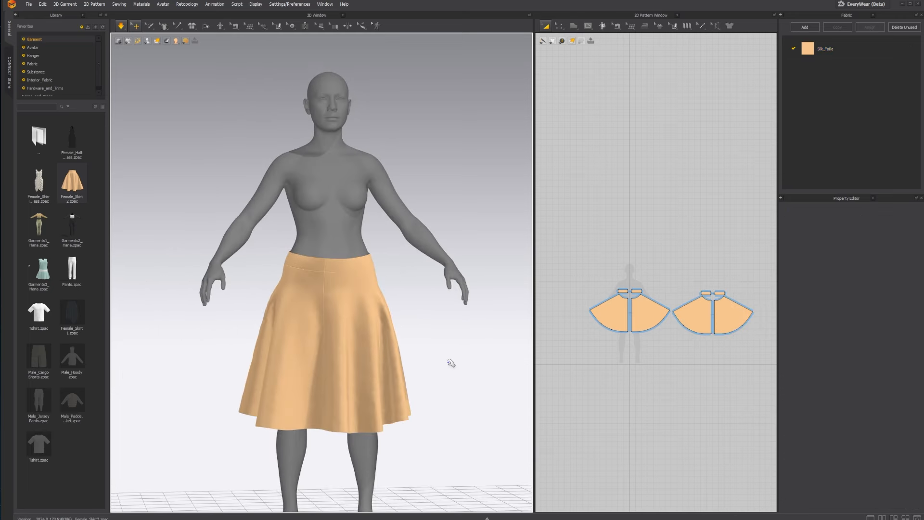
Tug both front skirt panels outward near the hem to settle the drape and stop the simulation.
left_click(125, 23)
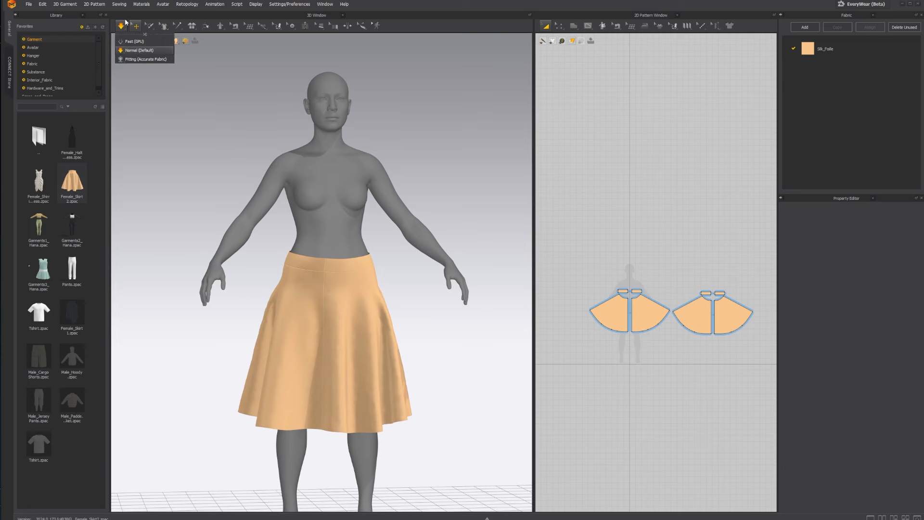
left_click(407, 409)
left_click_drag(439, 407, 441, 407)
left_click_drag(252, 383, 185, 373)
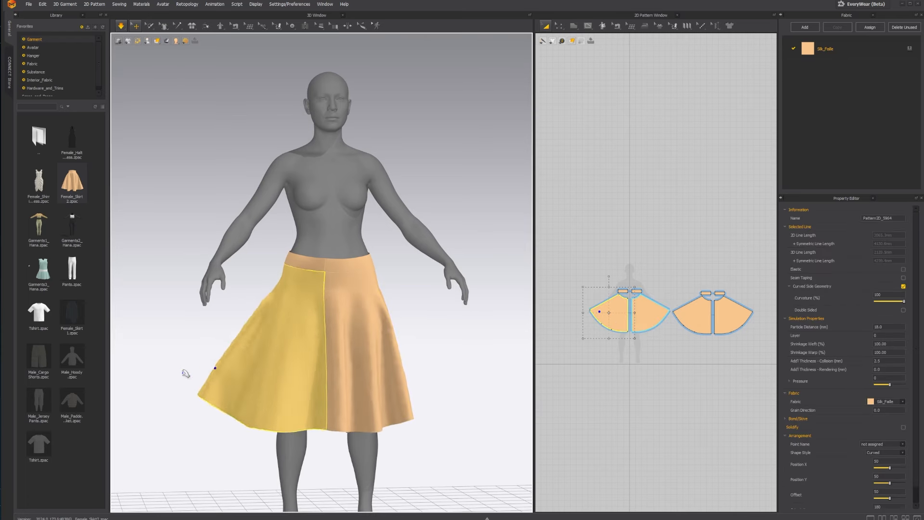
left_click_drag(400, 406, 442, 427)
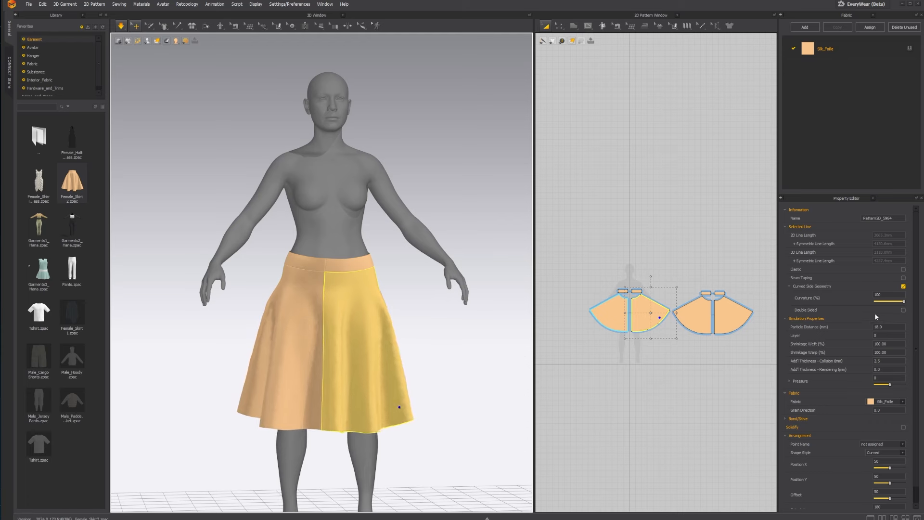
left_click_drag(398, 391, 487, 387)
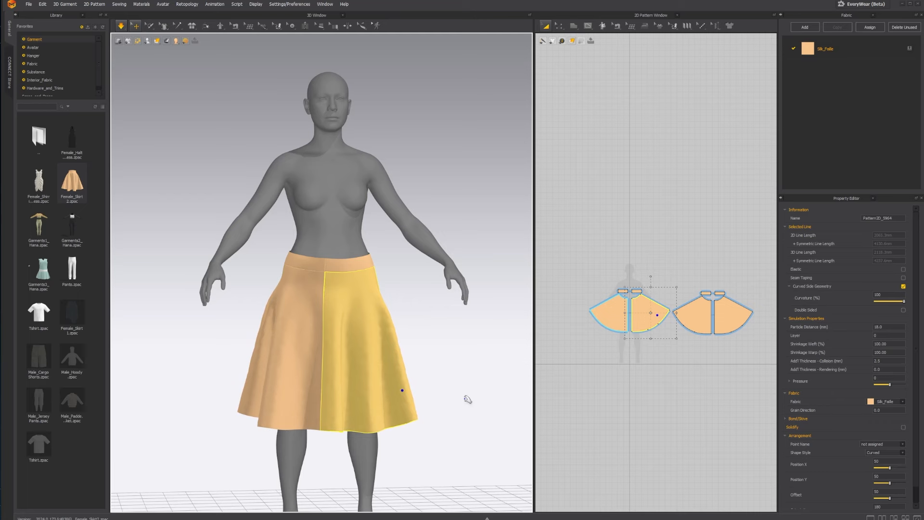
key("space")
Add the white Tshirt.zpac garment from the library to the scene, keeping the skirt loaded.
right_click_drag(195, 374, 294, 368)
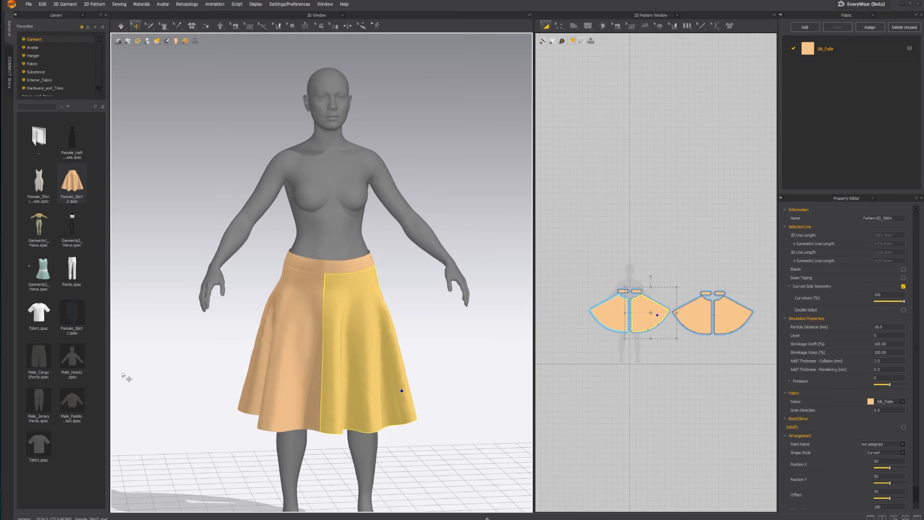
mouse_move(48, 318)
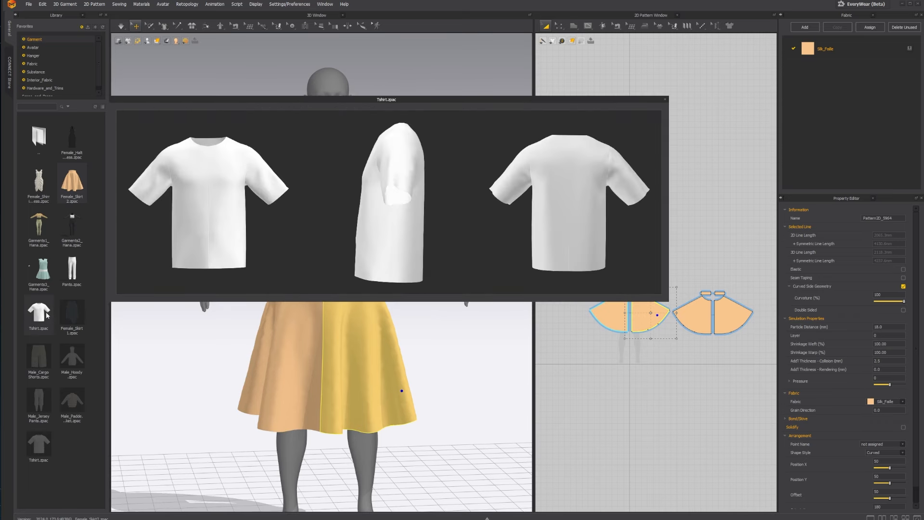
double_click(47, 315)
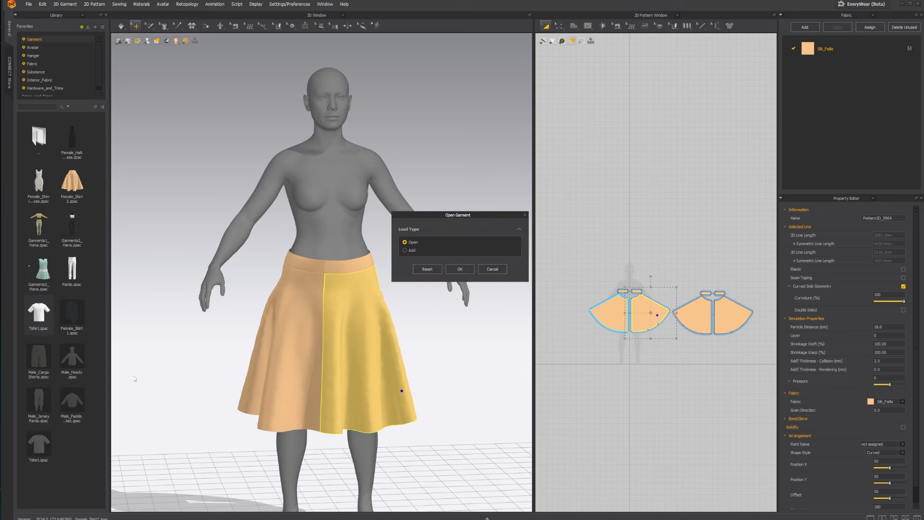
left_click(405, 250)
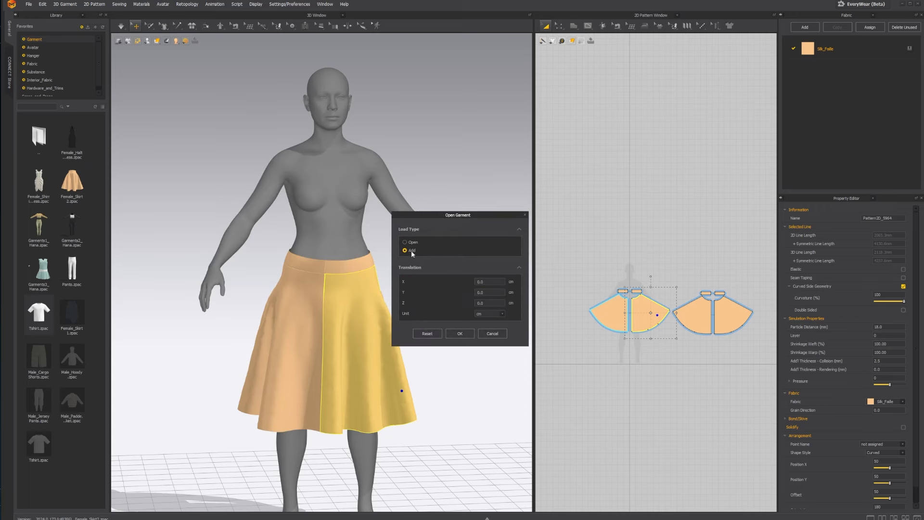
left_click(460, 333)
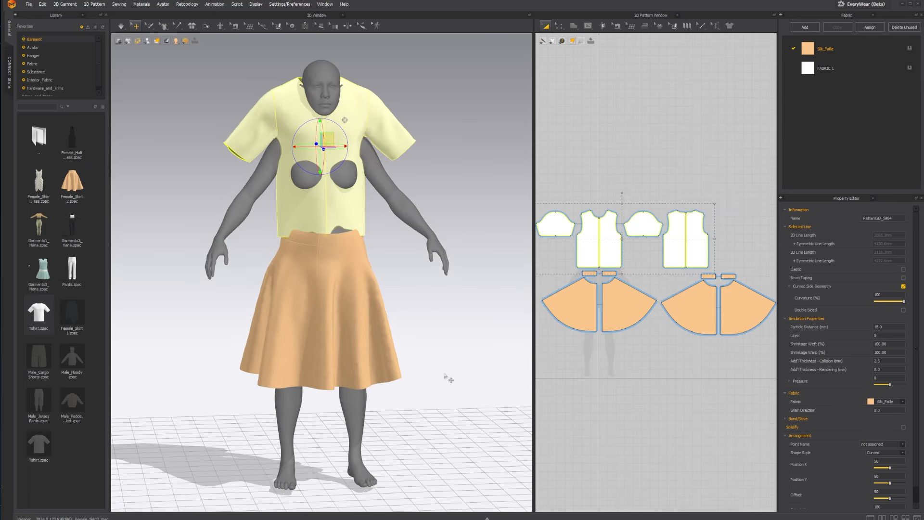
Position the T-shirt on the avatar's torso with layer 1 and simulate it over the skirt, tugging out its back hem.
right_click_drag(229, 166, 315, 136)
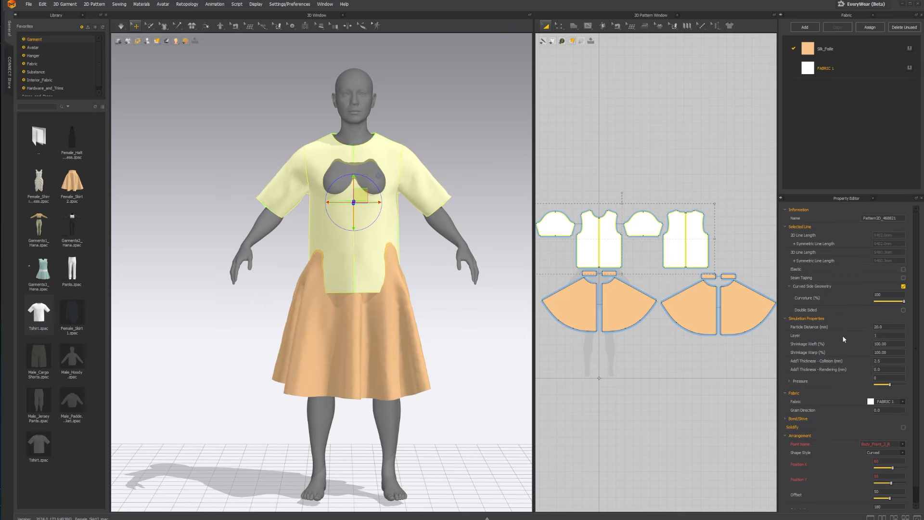
left_click(121, 26)
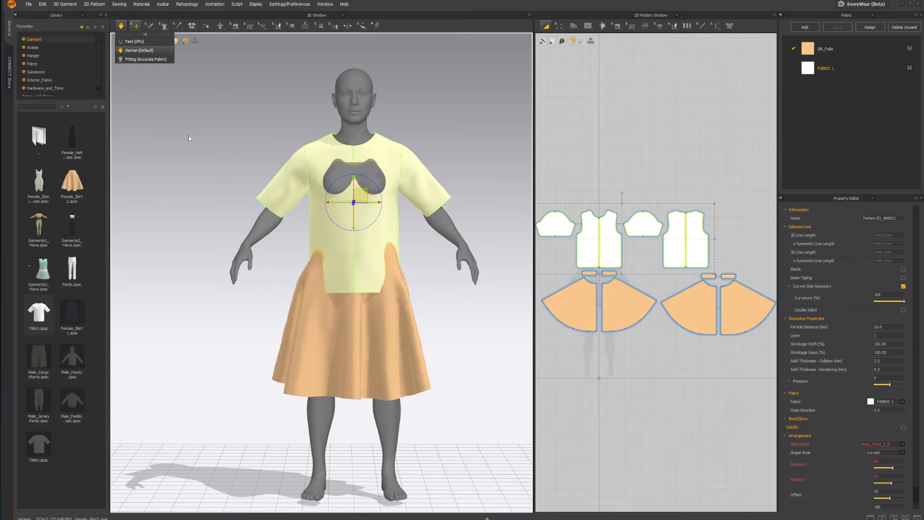
right_click_drag(208, 315, 399, 322)
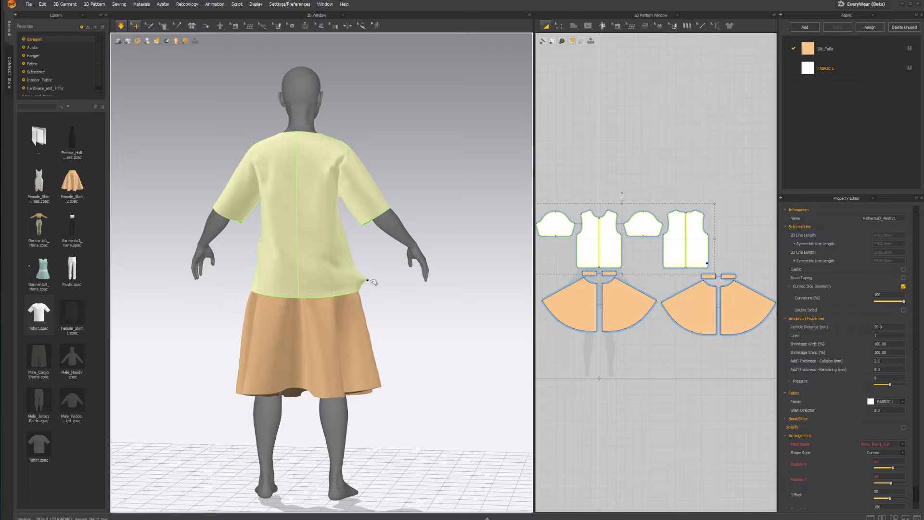
left_click_drag(370, 280, 375, 282)
right_click_drag(395, 306, 257, 313)
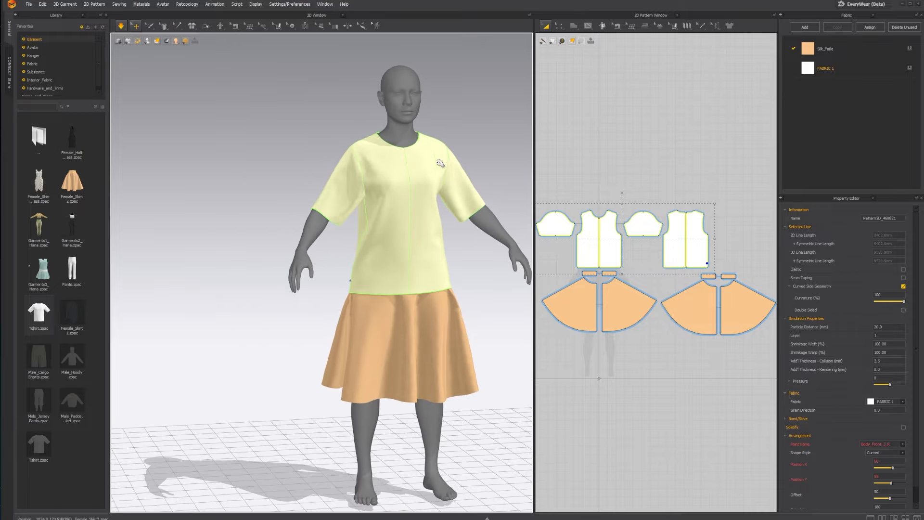
right_click_drag(392, 209, 365, 227)
middle_click_drag(377, 268, 311, 285)
scroll(310, 285, "down", 1)
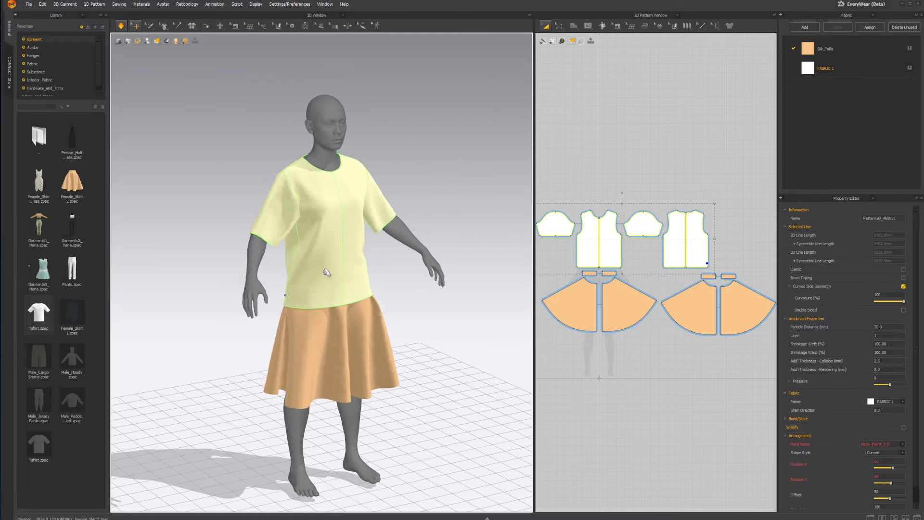
right_click_drag(479, 324, 421, 327)
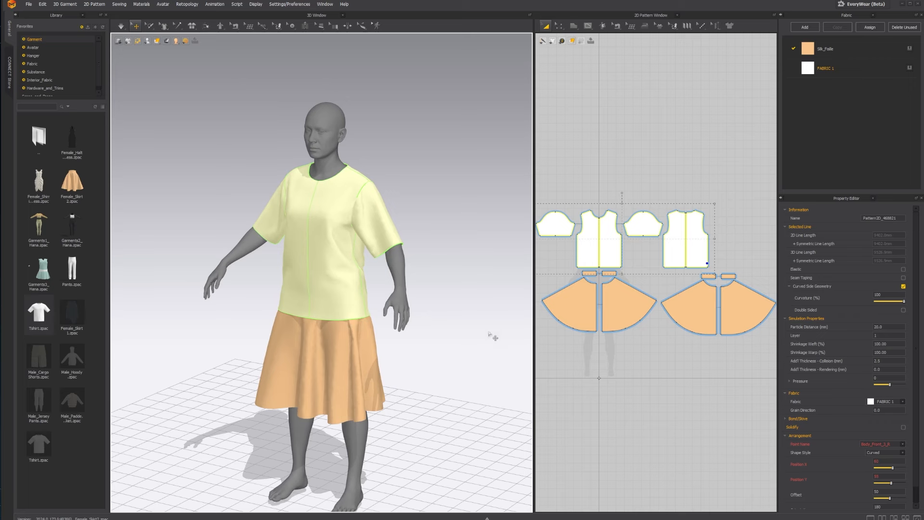
Switch the 2D pattern view to the UV Editor.
left_click(677, 15)
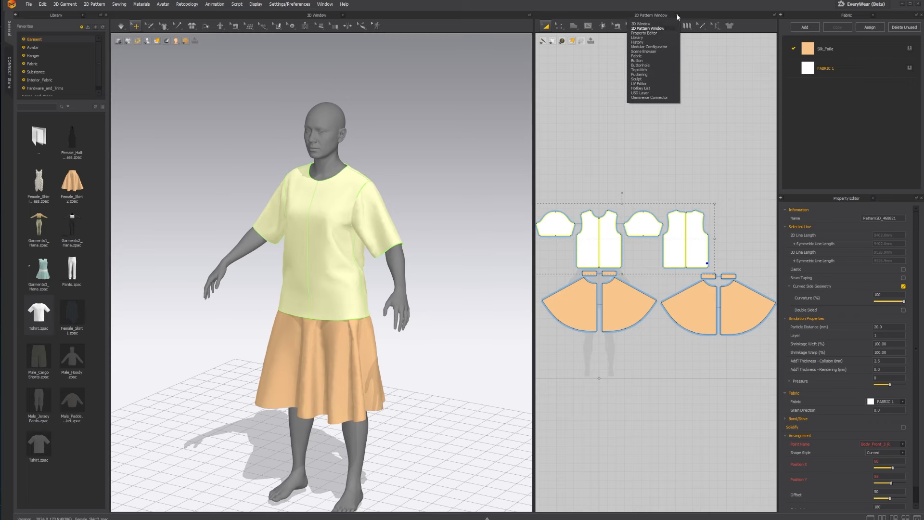
left_click(640, 84)
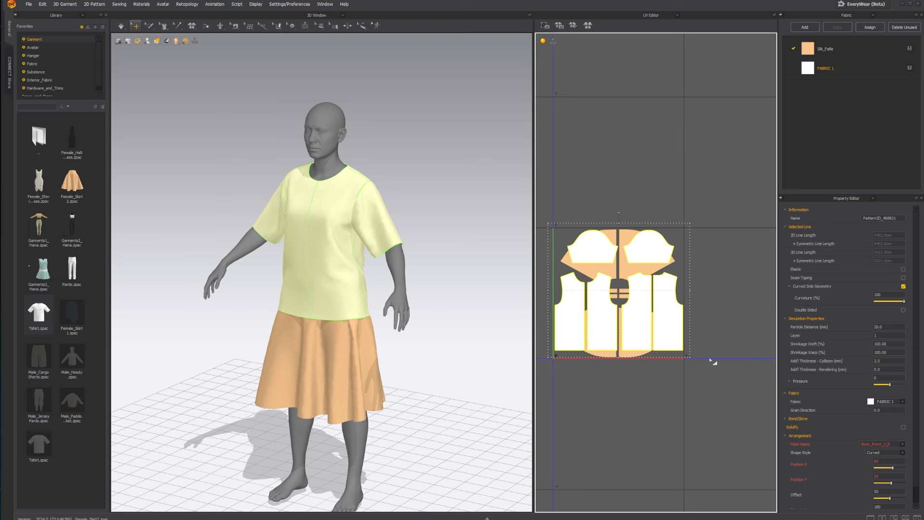